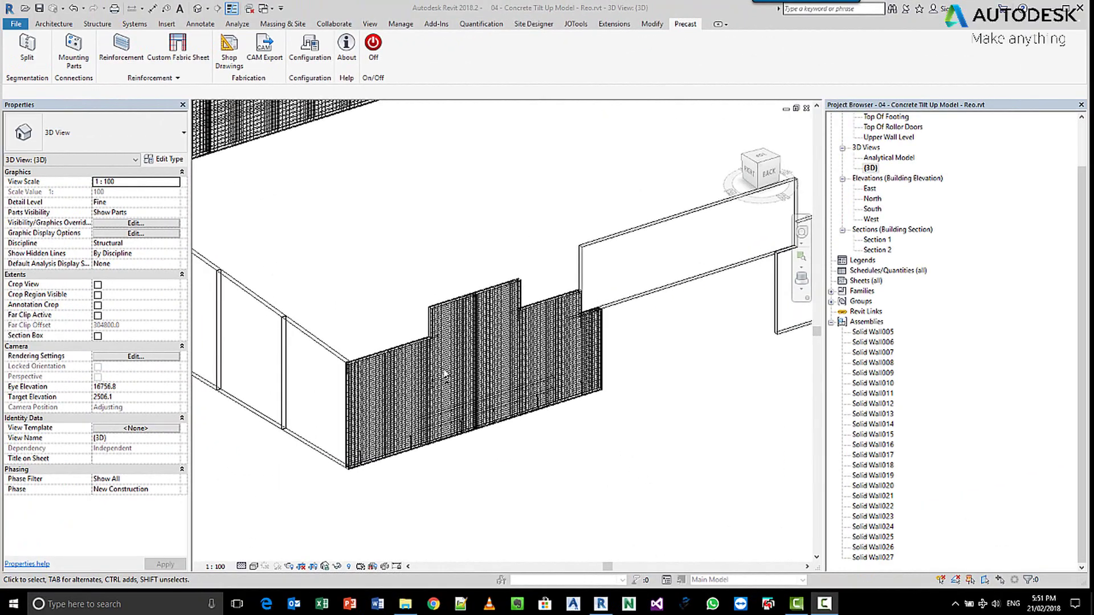
Recentre the wall panels and open Configuration at Concrete > Wall > Solid Wall > Shop Drawing
scroll(444, 373, up, 5)
scroll(443, 373, down, 2)
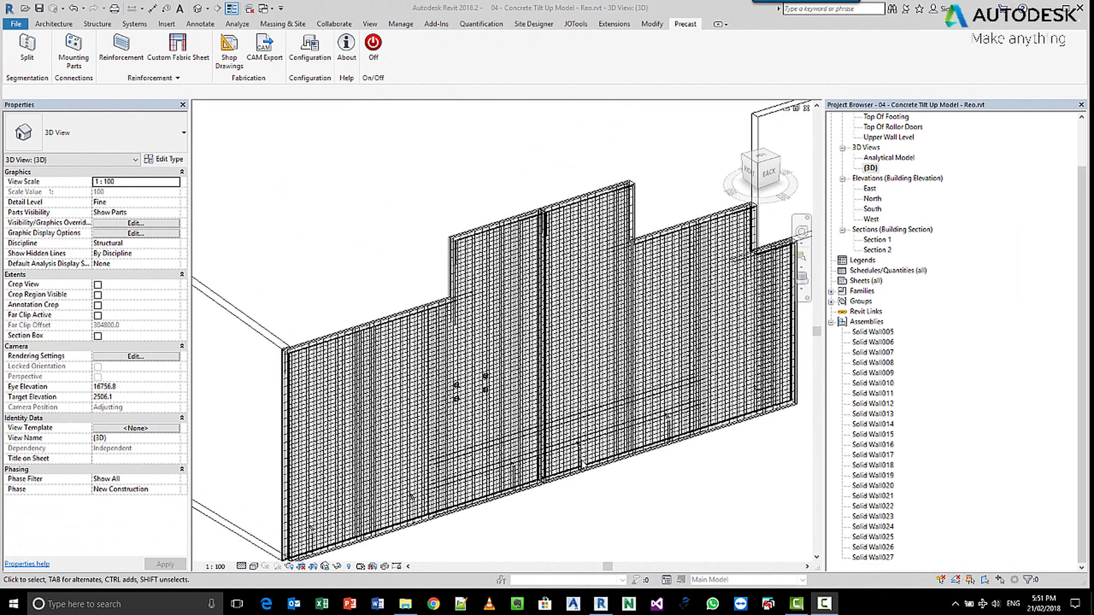
scroll(454, 388, up, 5)
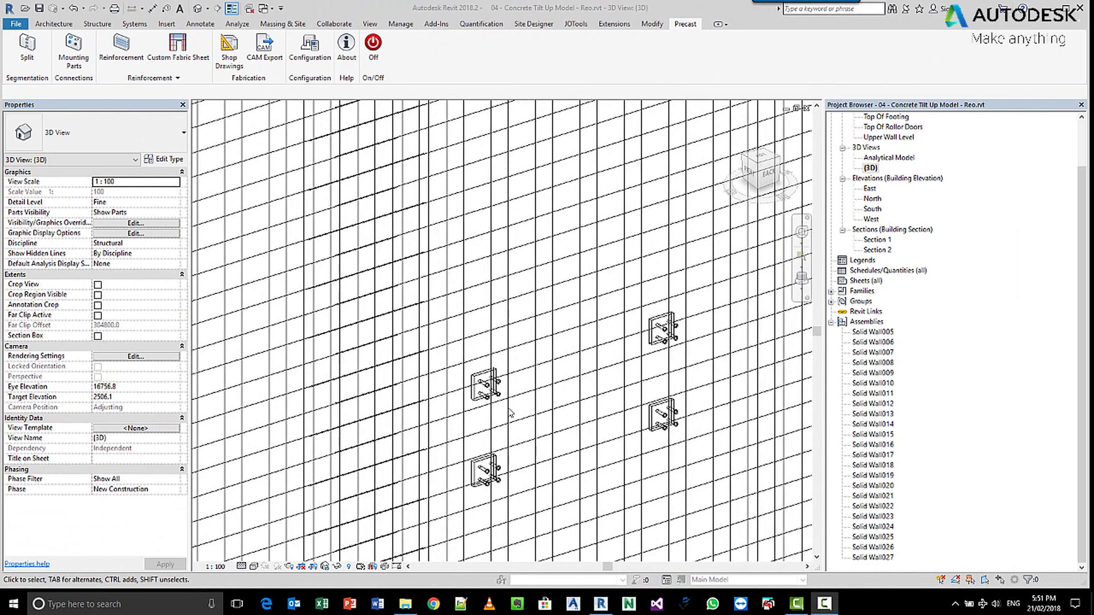
scroll(551, 429, down, 6)
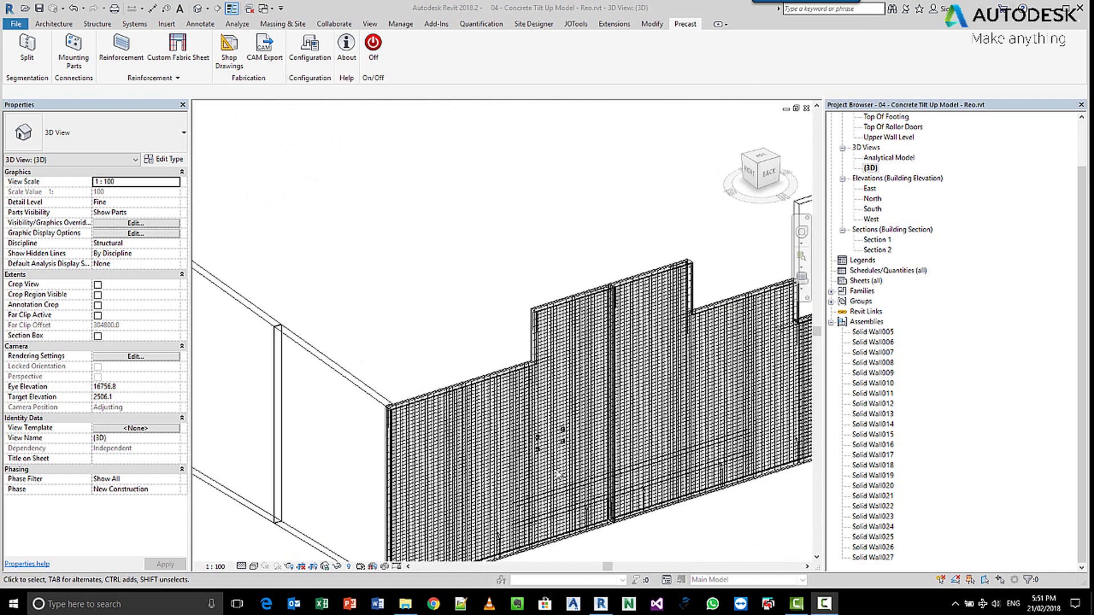
middle_drag(514, 397, 605, 459)
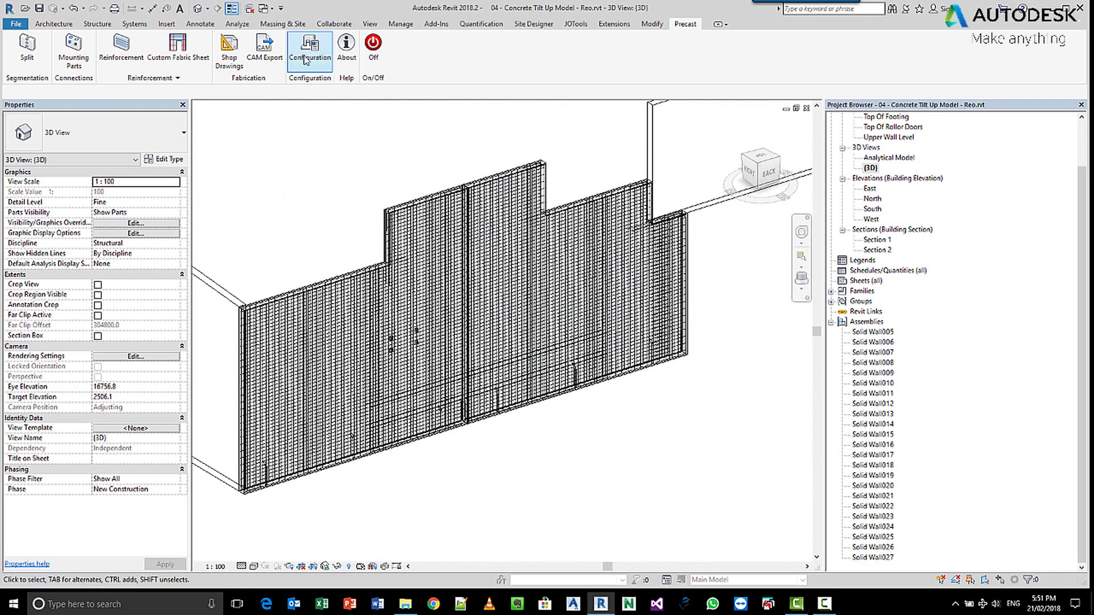
click(323, 66)
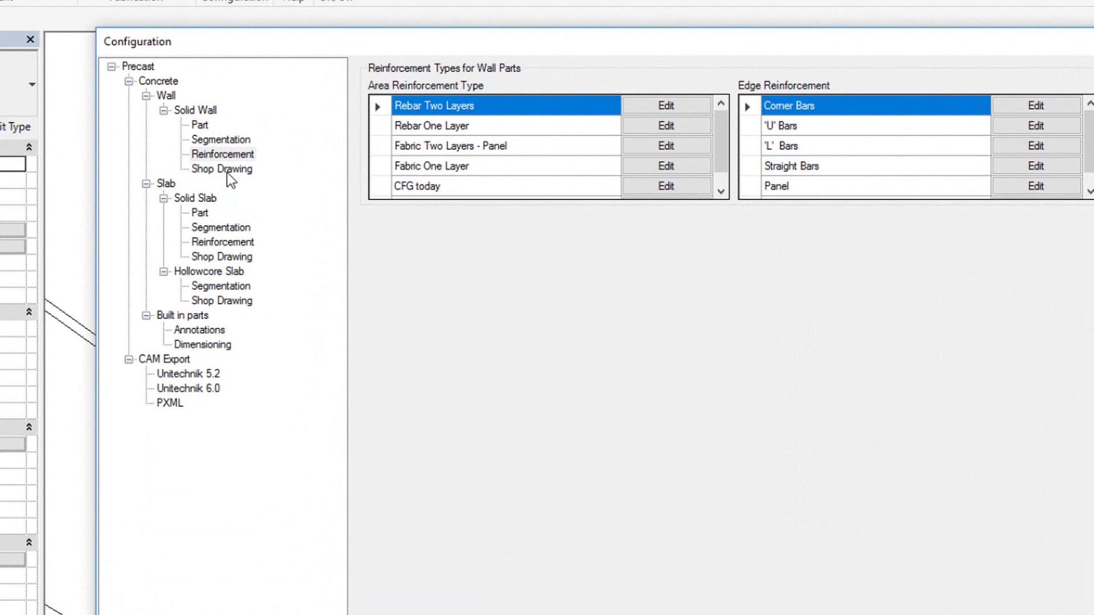
click(304, 186)
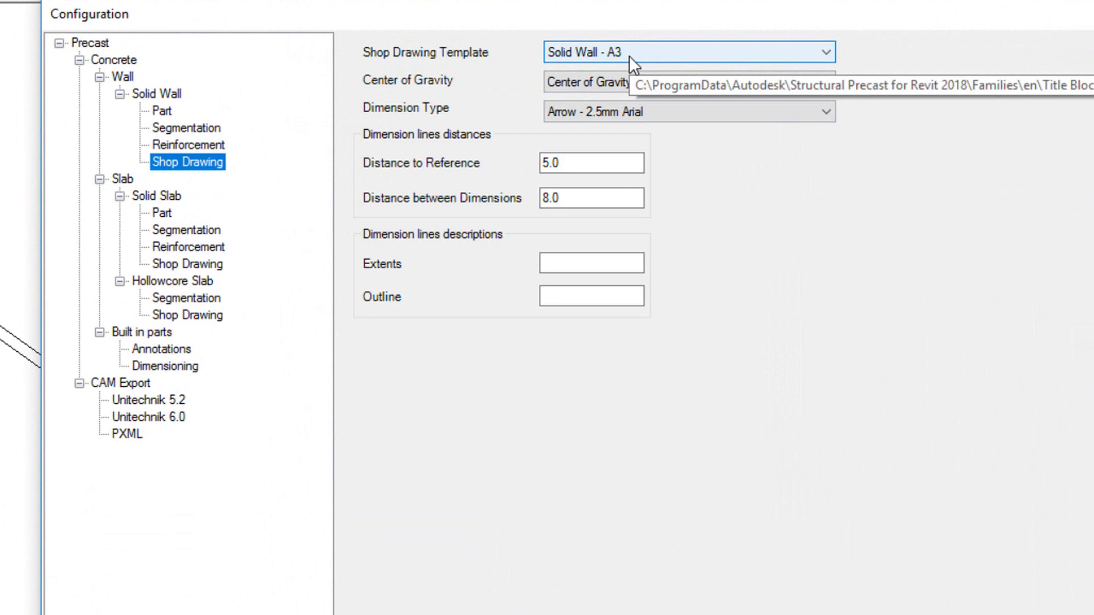
Review Distance to Reference, Distance between Dimensions and the template setting, then show the Mounting Parts folder
click(560, 165)
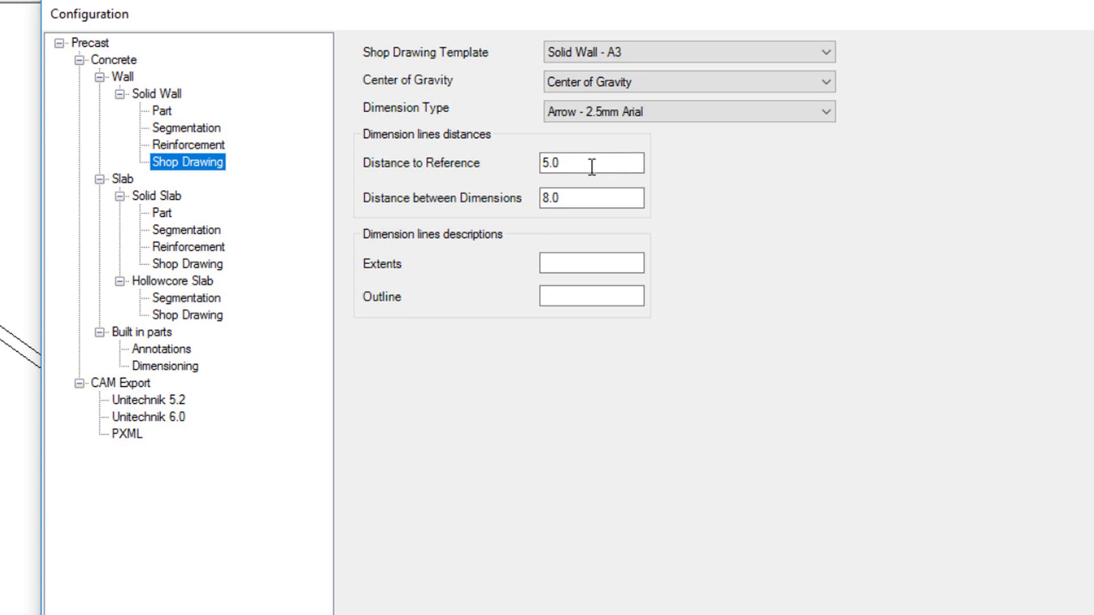
click(586, 198)
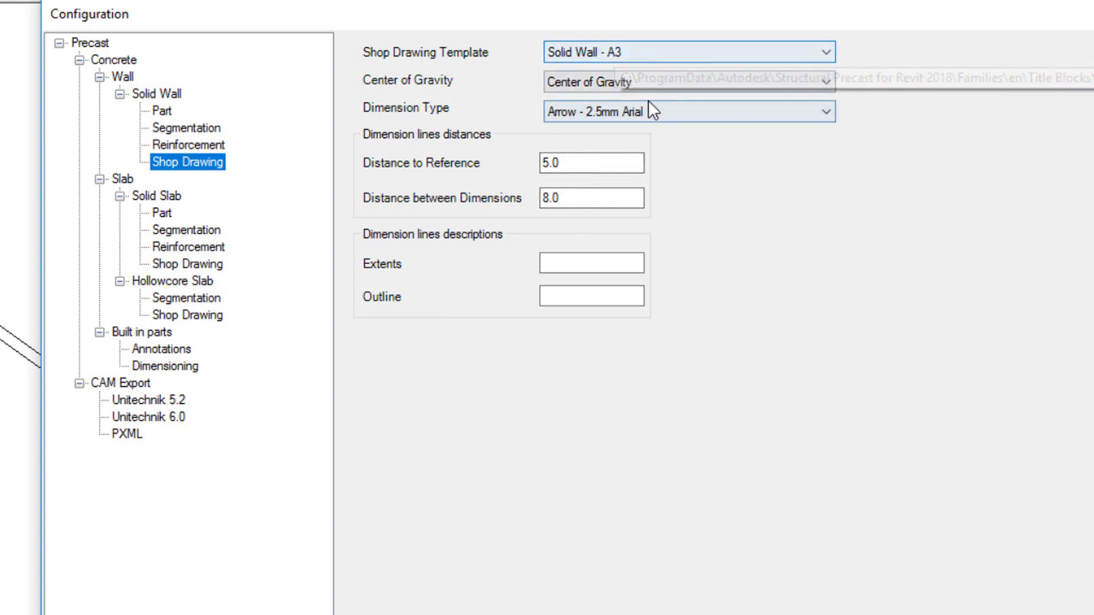
click(638, 54)
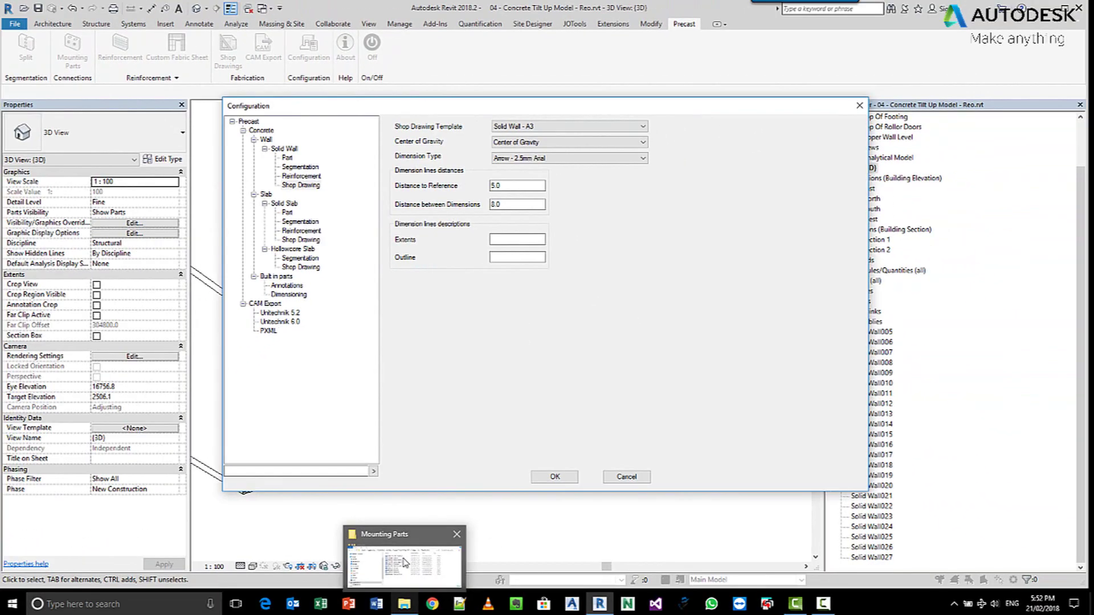
click(404, 563)
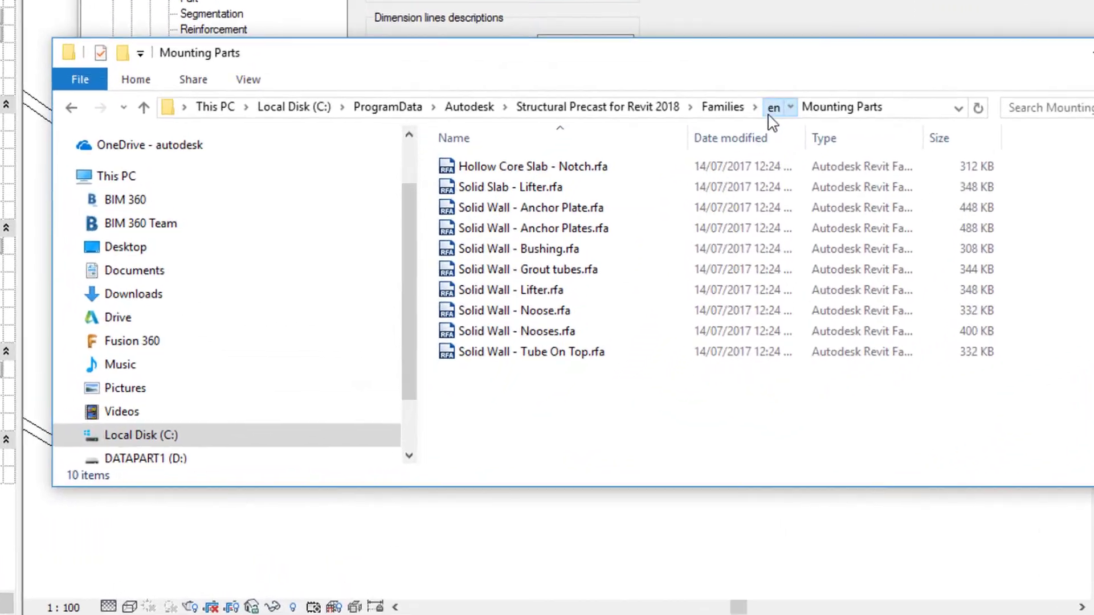
Go up to the 'en' families folder, enter Title Blocks, and move the Explorer window lower
click(769, 113)
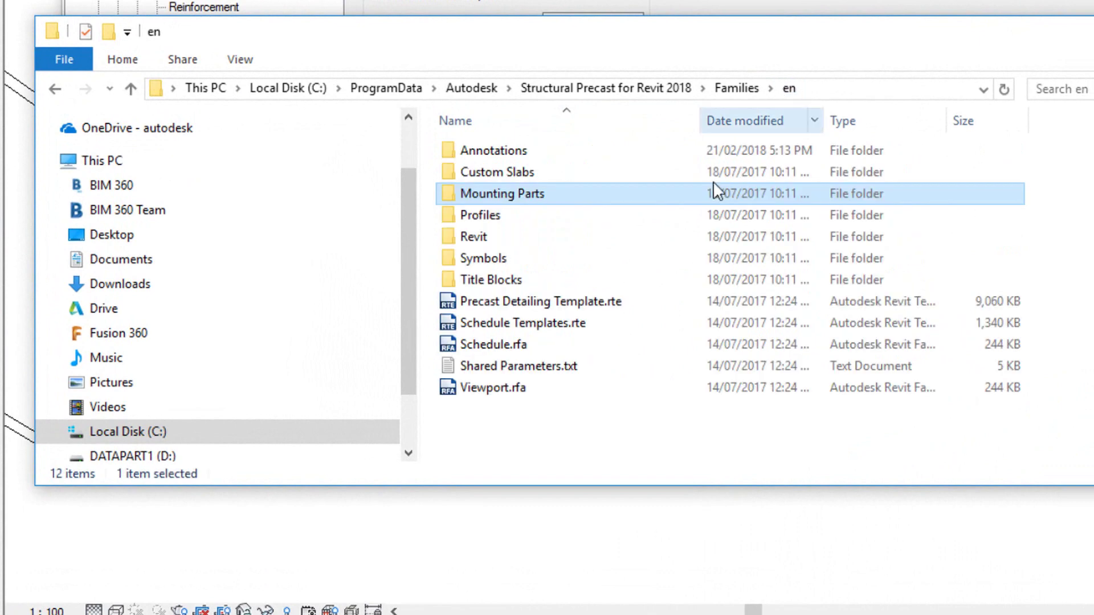
double_click(494, 295)
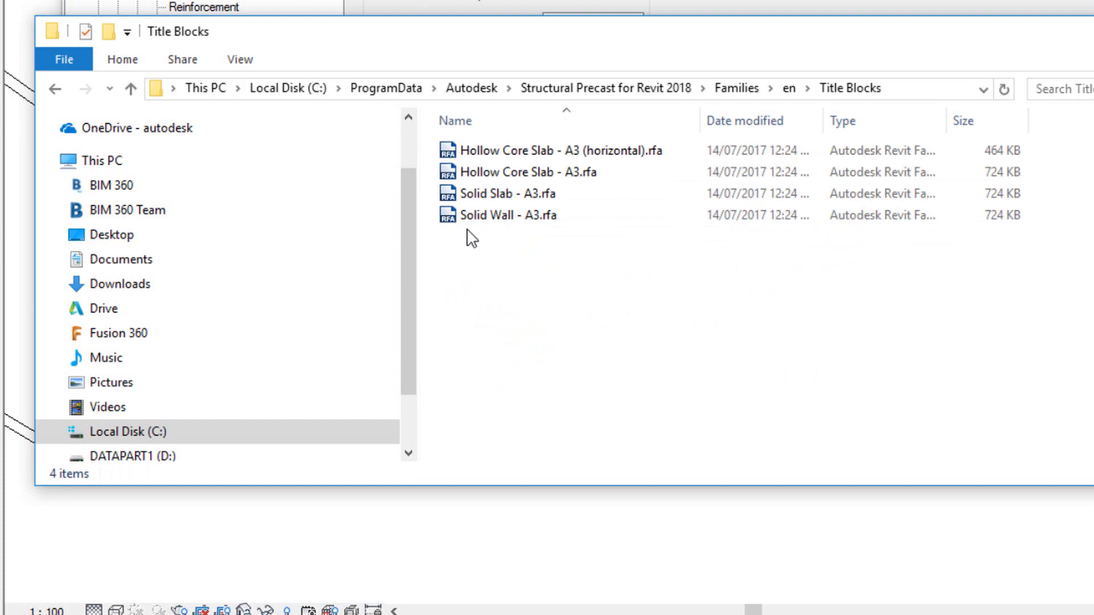
mouse_move(518, 227)
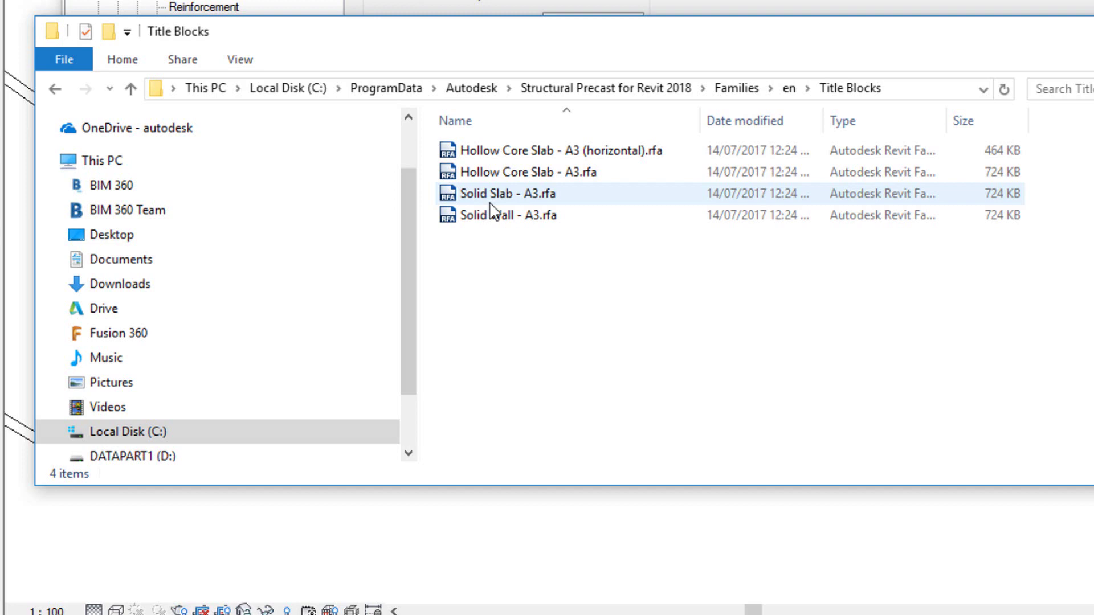
drag(405, 42, 414, 122)
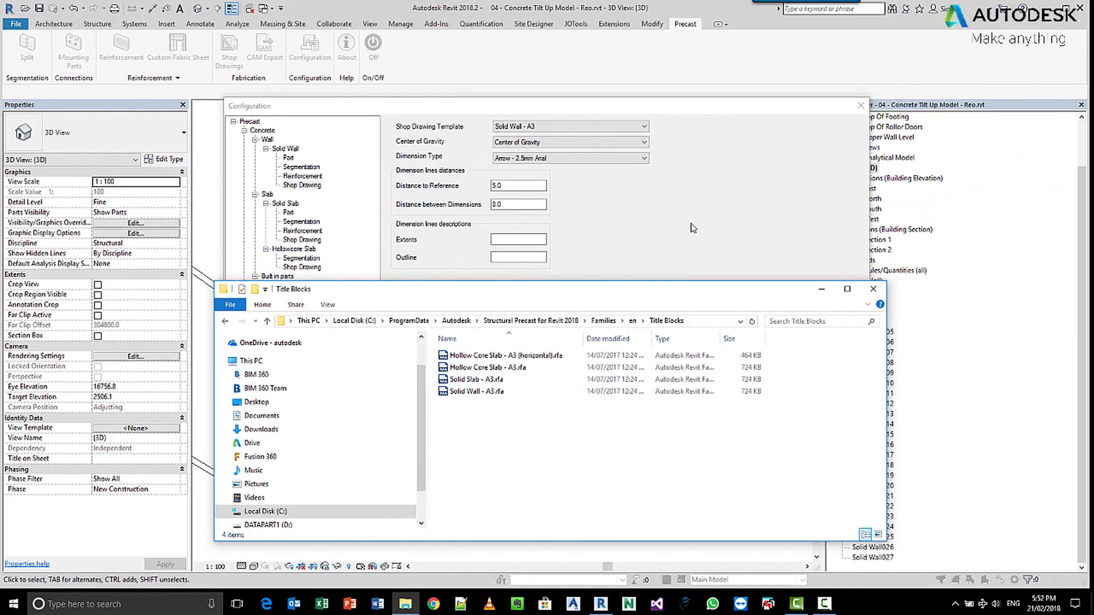
Confirm the precast Configuration with OK and window-select all elements of the wall panels
click(742, 175)
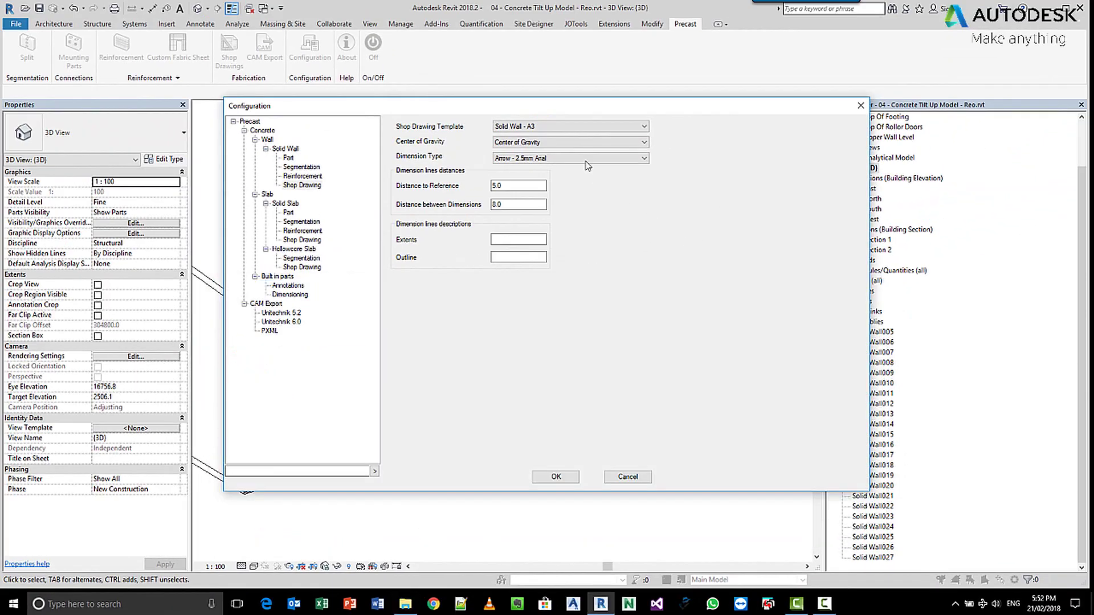
click(583, 471)
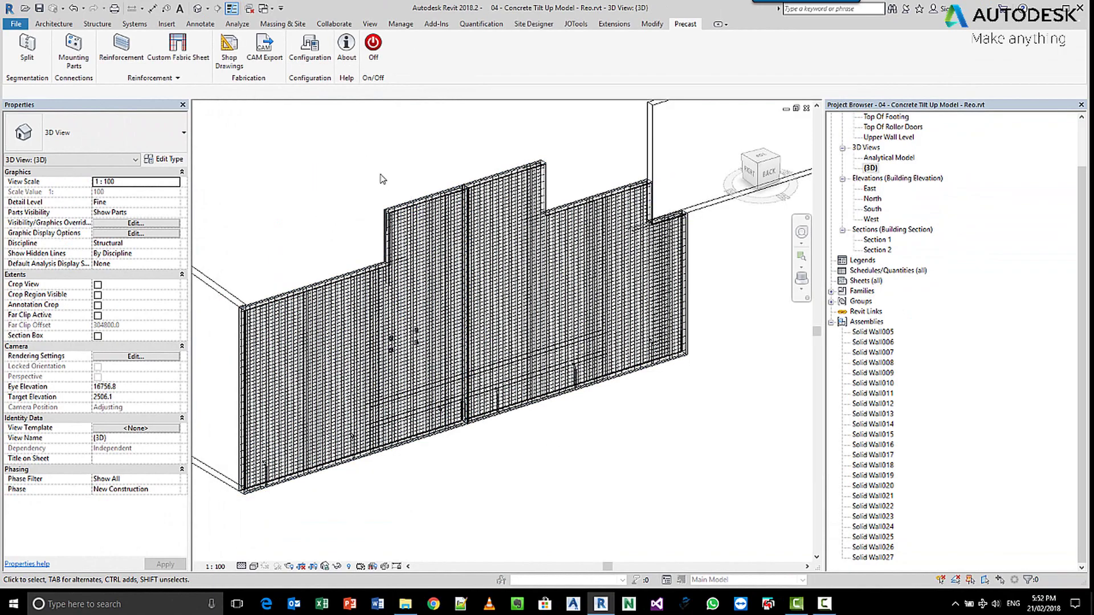
drag(390, 201, 668, 442)
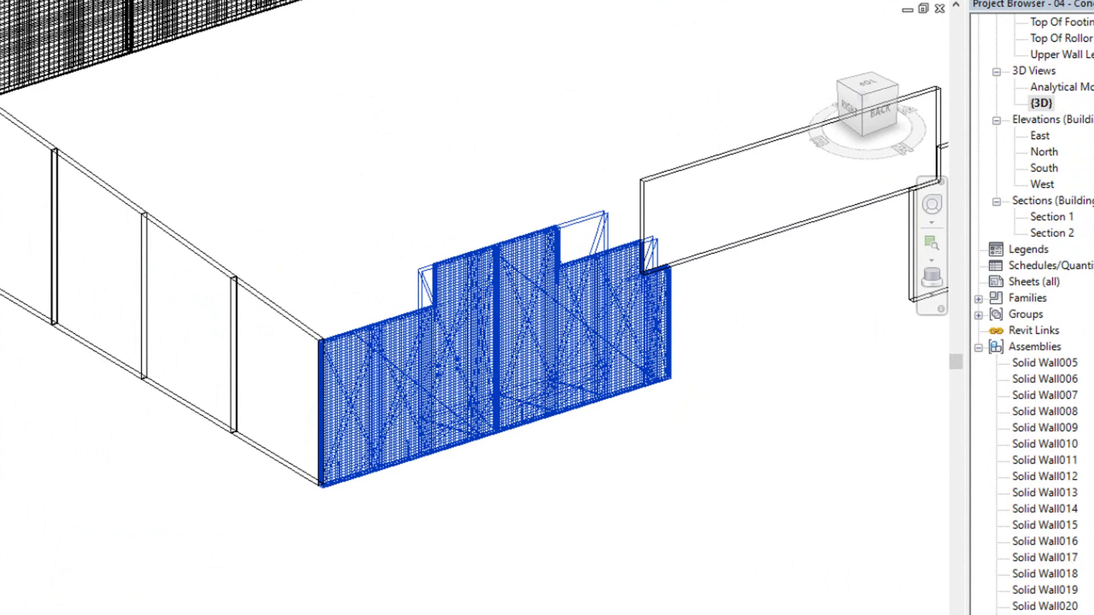
Filter out Generic Models, Structural Fabric Areas, Structural Fabric Reinforcement and Structural Rebar from the selection
click(508, 51)
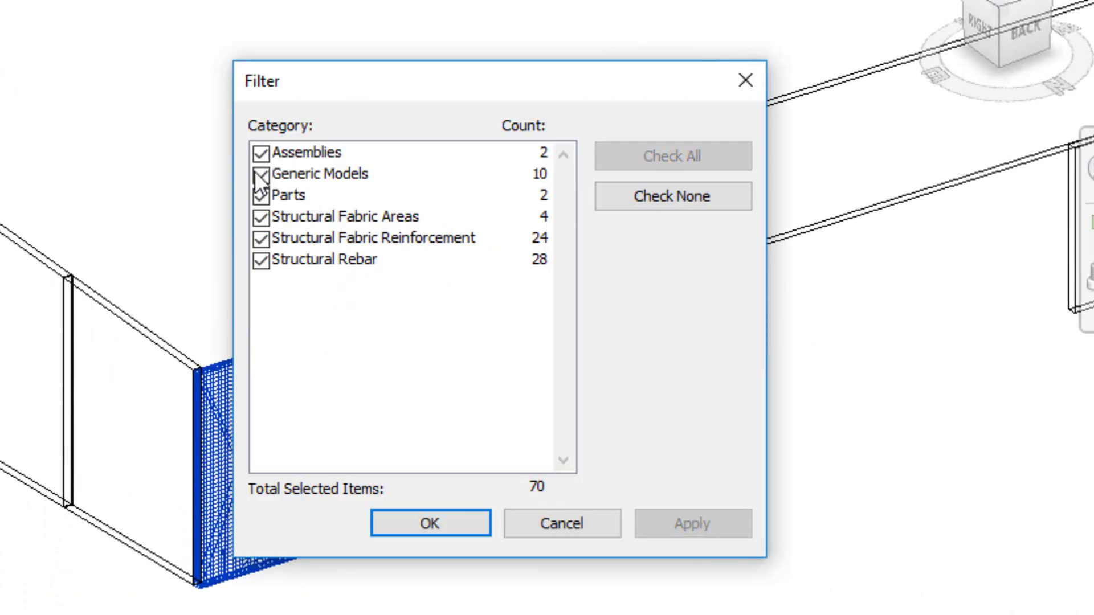
click(261, 175)
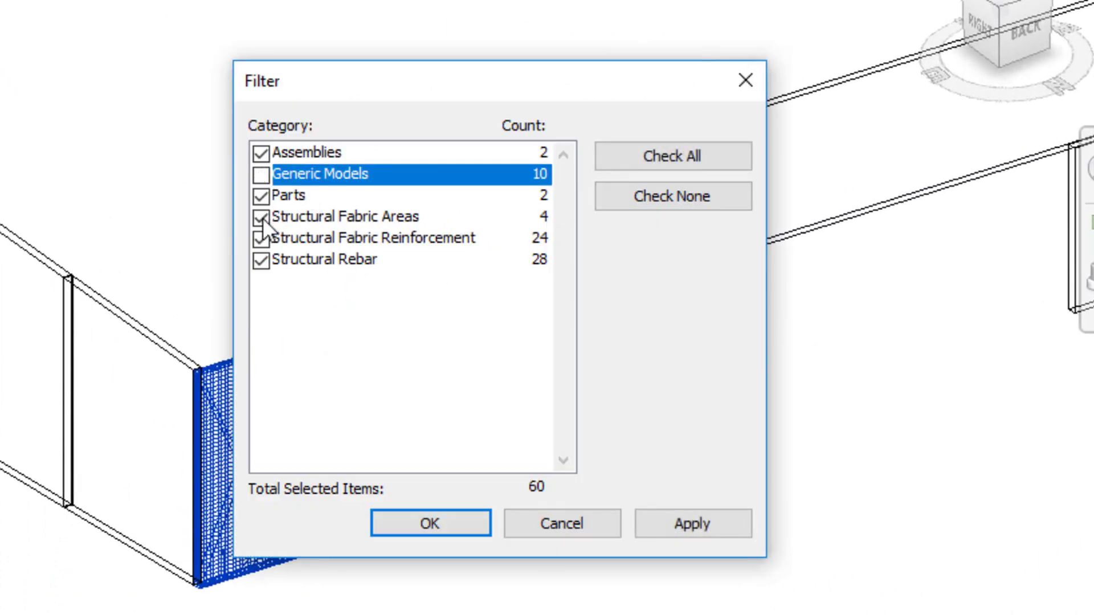
click(261, 217)
click(261, 239)
click(261, 261)
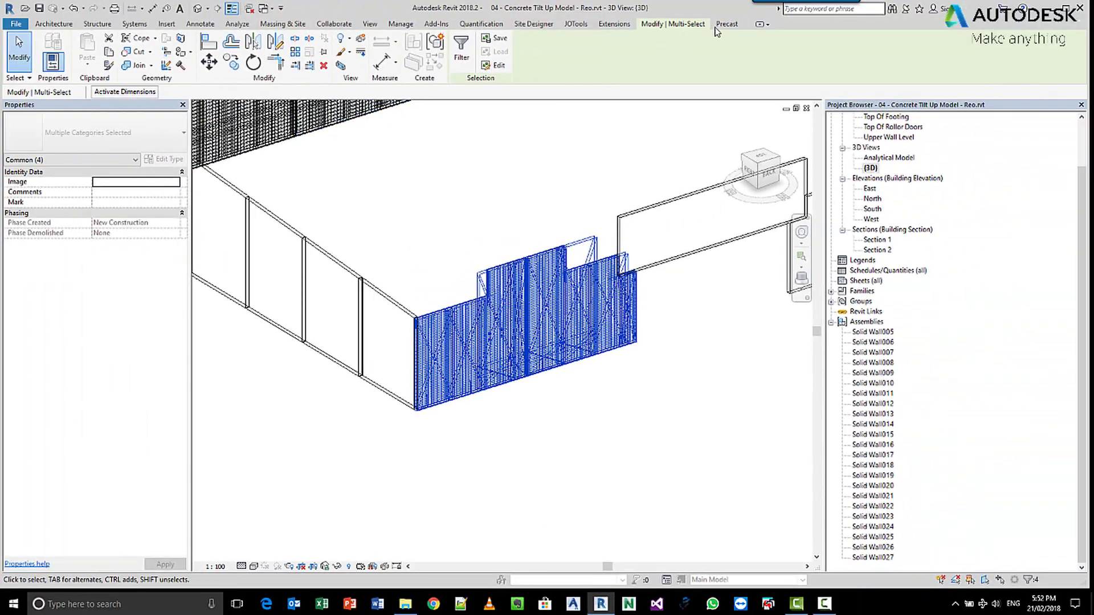
Bring up the precast fabrication tools and zoom around the Solid Wall009 sheet's title block
click(716, 28)
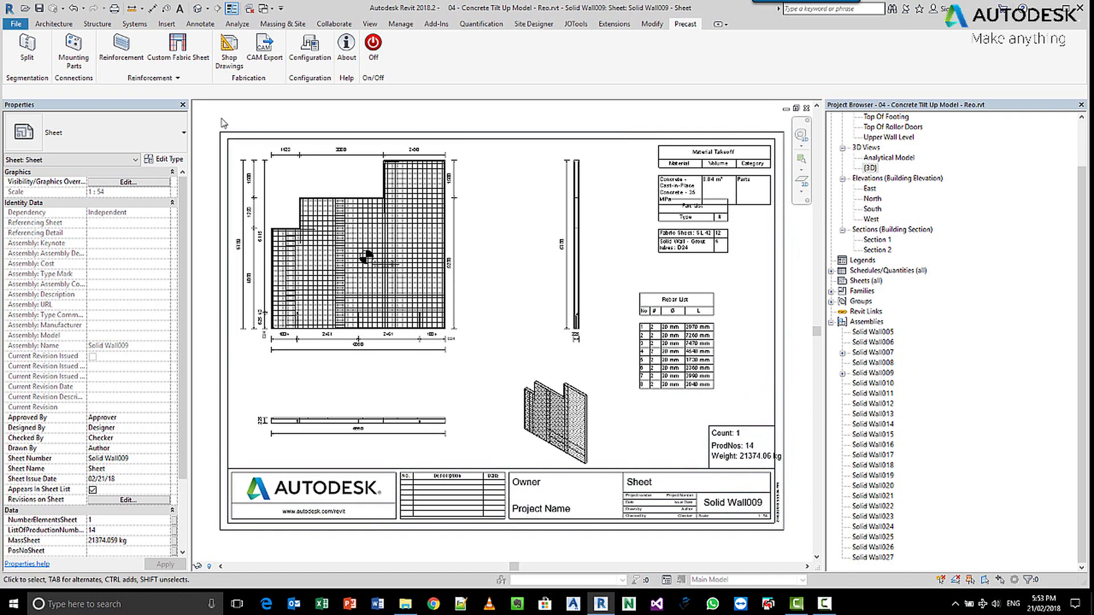
scroll(276, 201, up, 3)
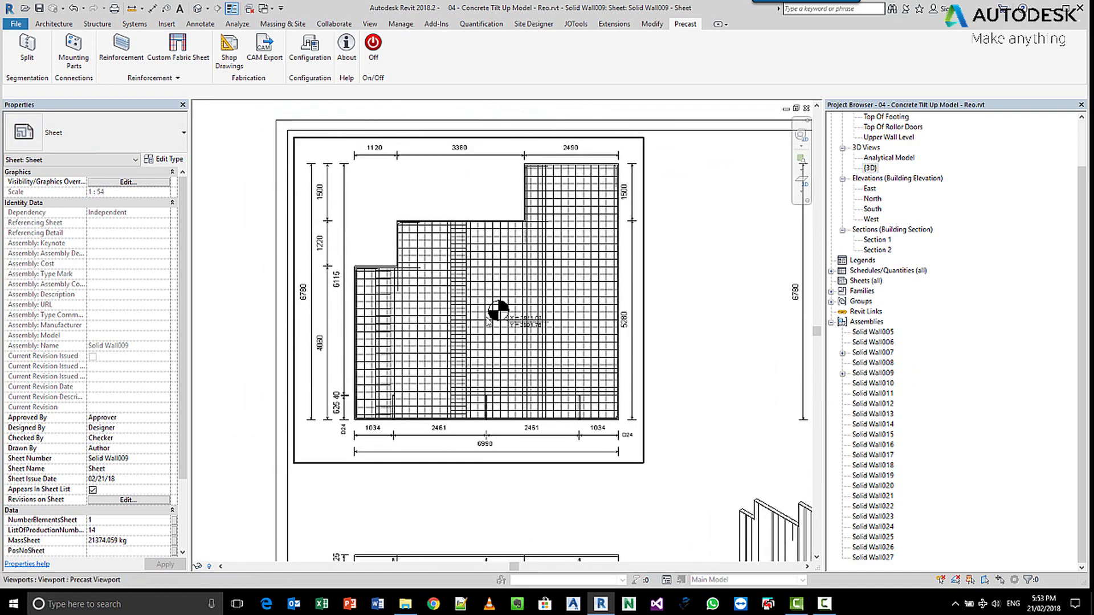
scroll(486, 307, down, 2)
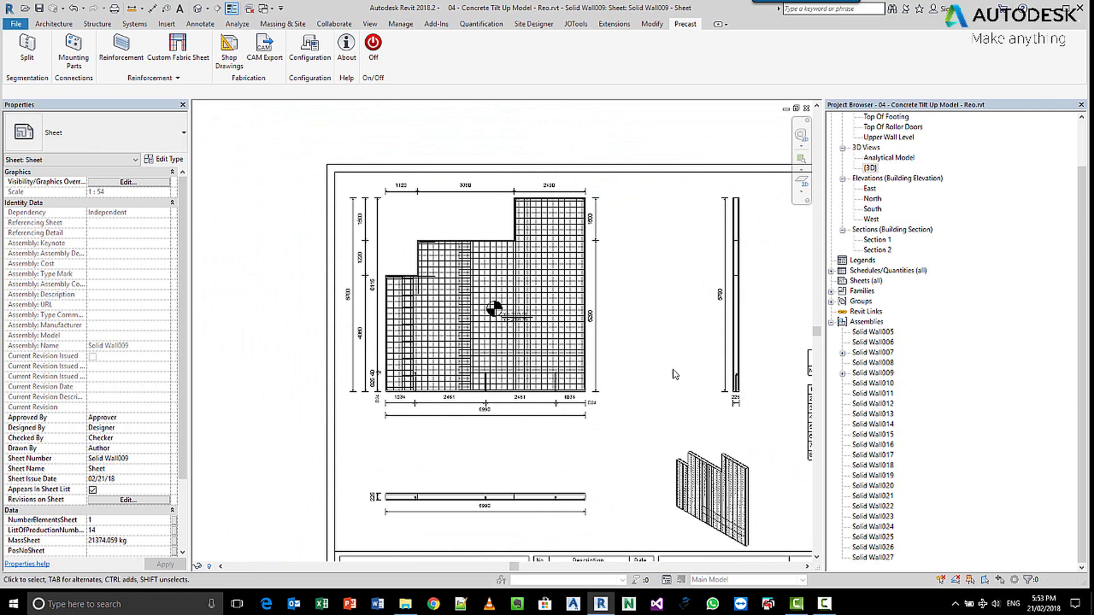
middle_drag(675, 374, 623, 346)
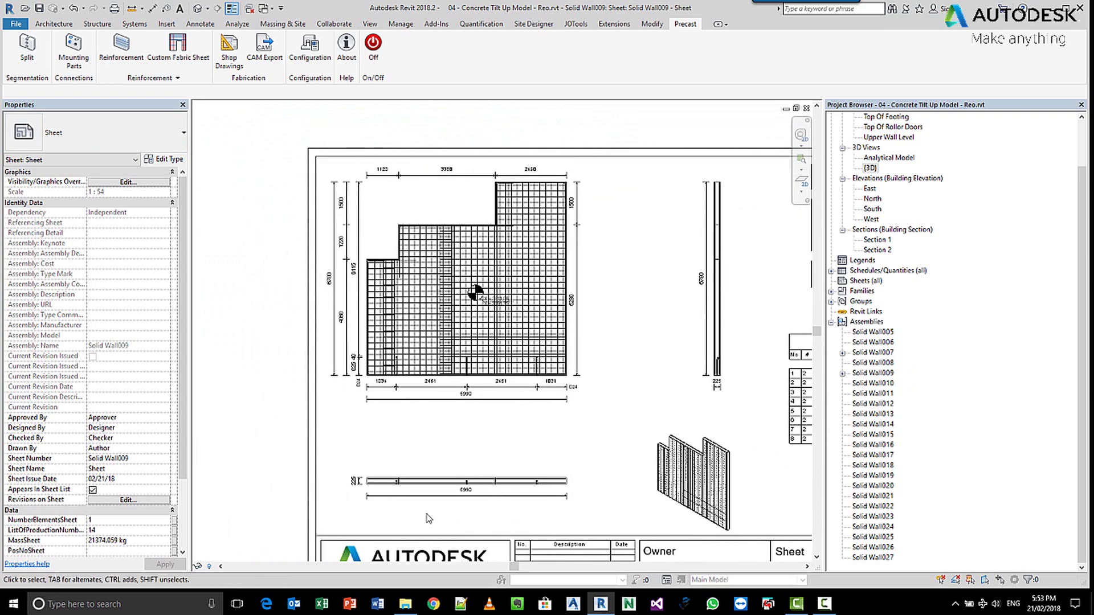
scroll(404, 491, up, 5)
scroll(537, 279, down, 1)
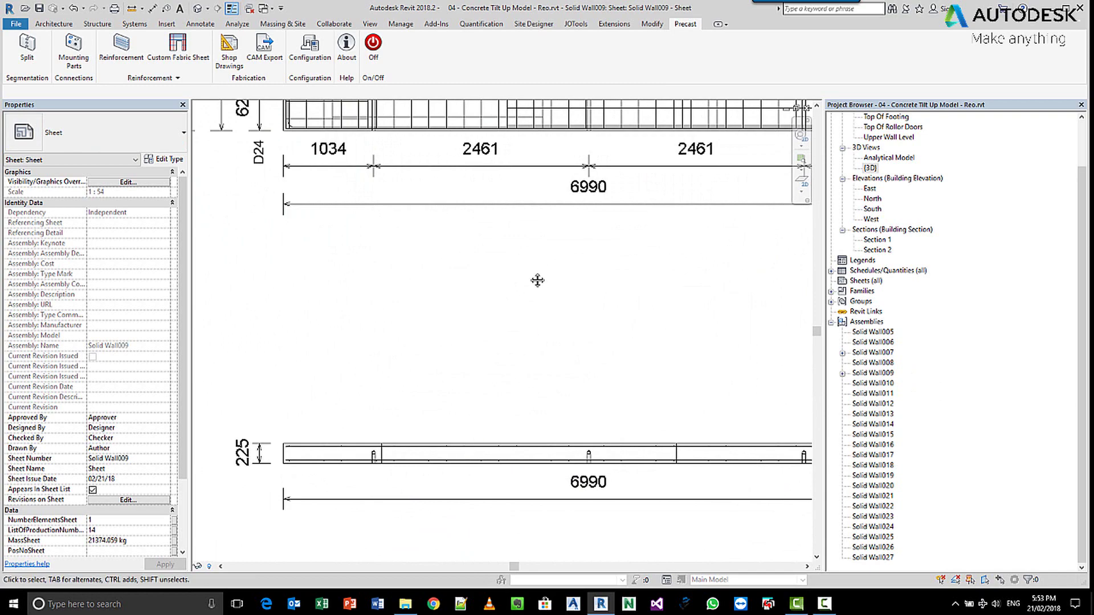
scroll(433, 326, up, 1)
scroll(562, 336, down, 1)
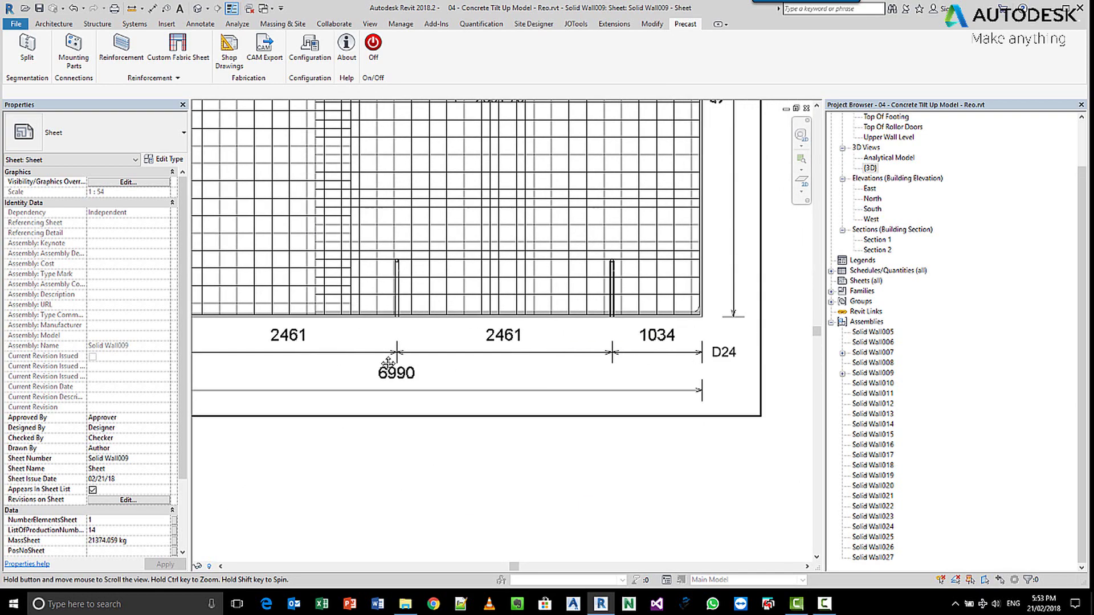
scroll(530, 348, up, 1)
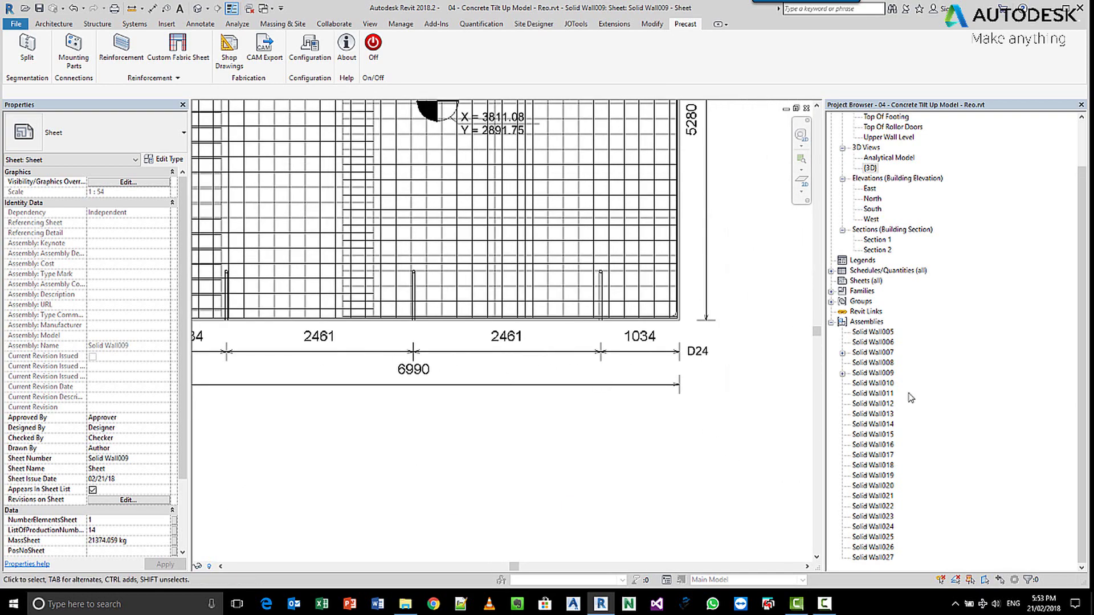
Expand the Solid Wall009 and Solid Wall007 assemblies in the Project Browser
click(880, 373)
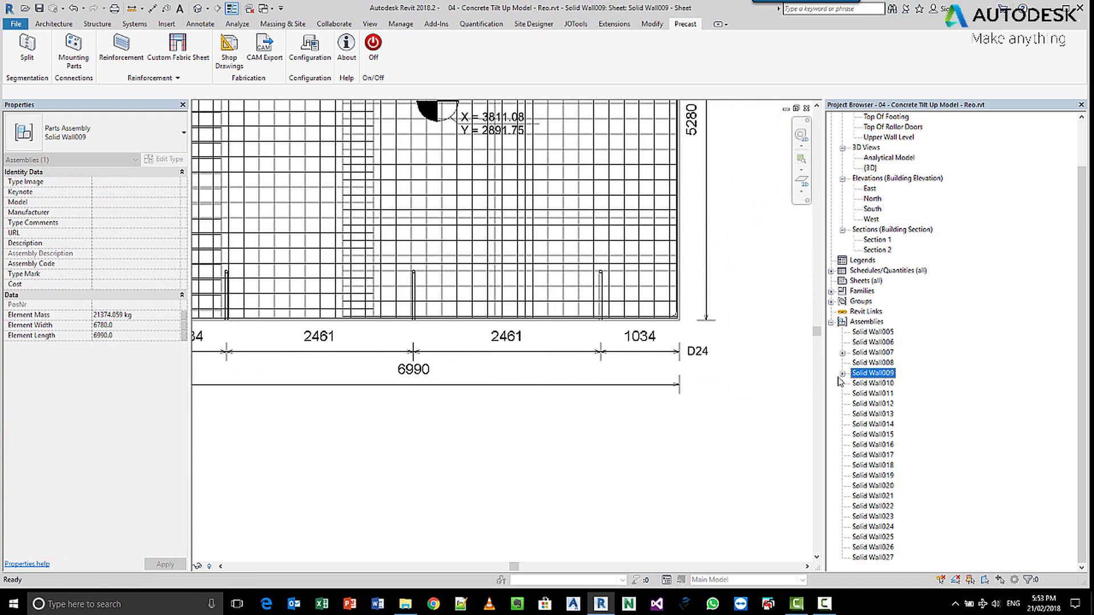
double_click(868, 374)
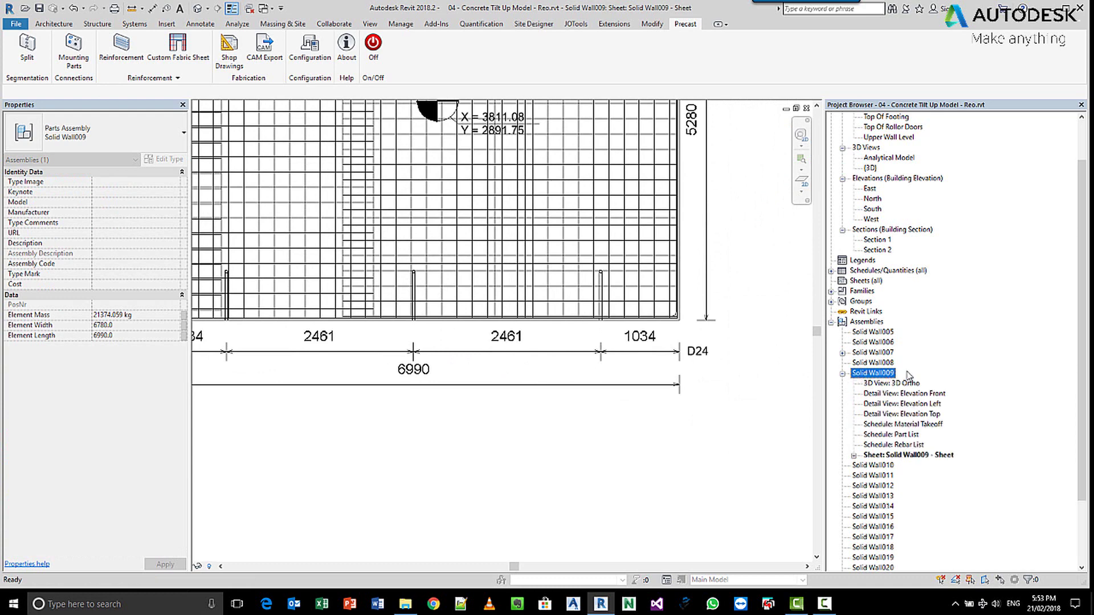
click(843, 353)
Open 'Sheet: Solid Wall007 - Sheet' and zoom in on the dimensioned rebar elevation
double_click(912, 435)
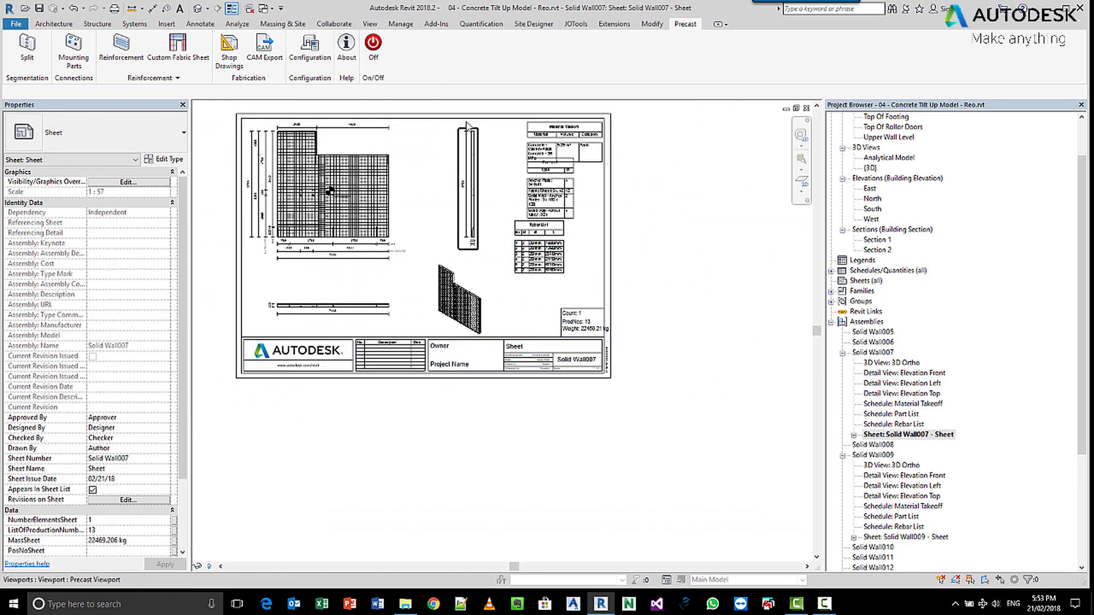
scroll(476, 137, up, 3)
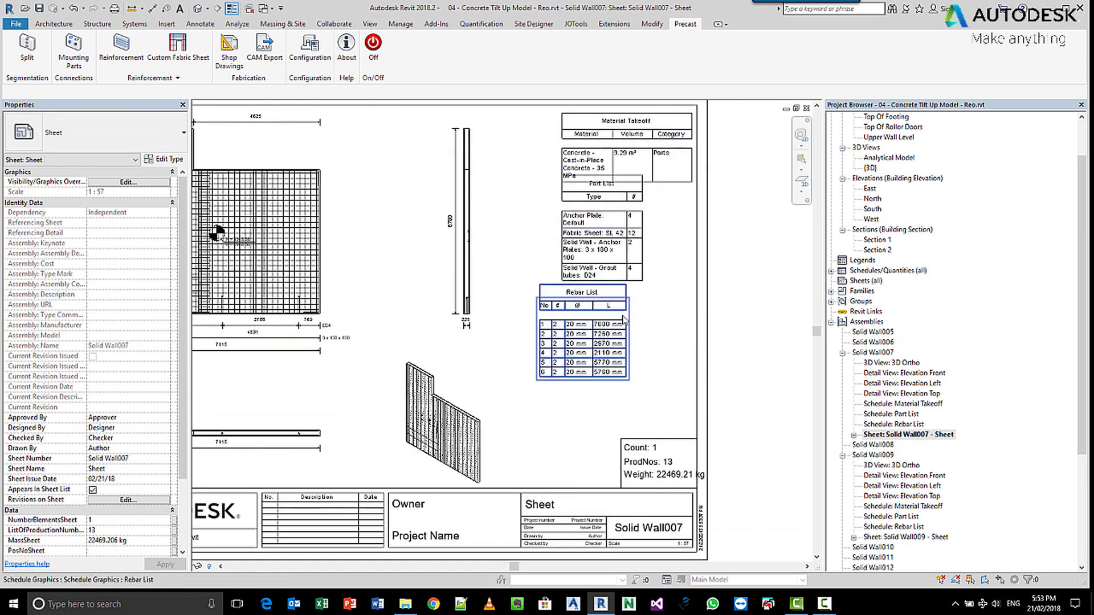
scroll(661, 250, up, 2)
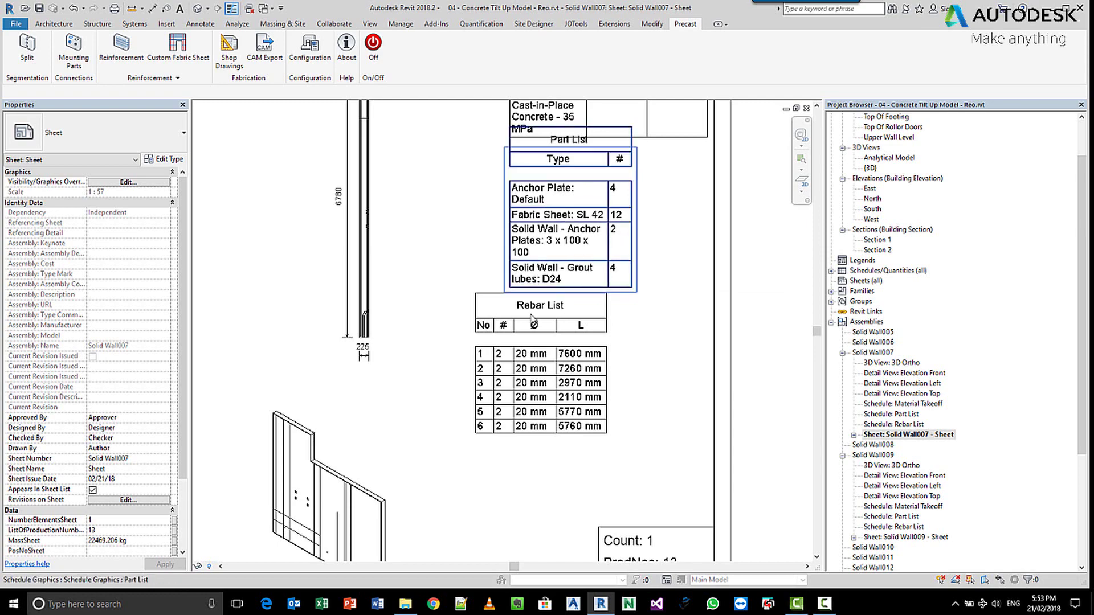
scroll(531, 318, down, 4)
scroll(380, 319, up, 5)
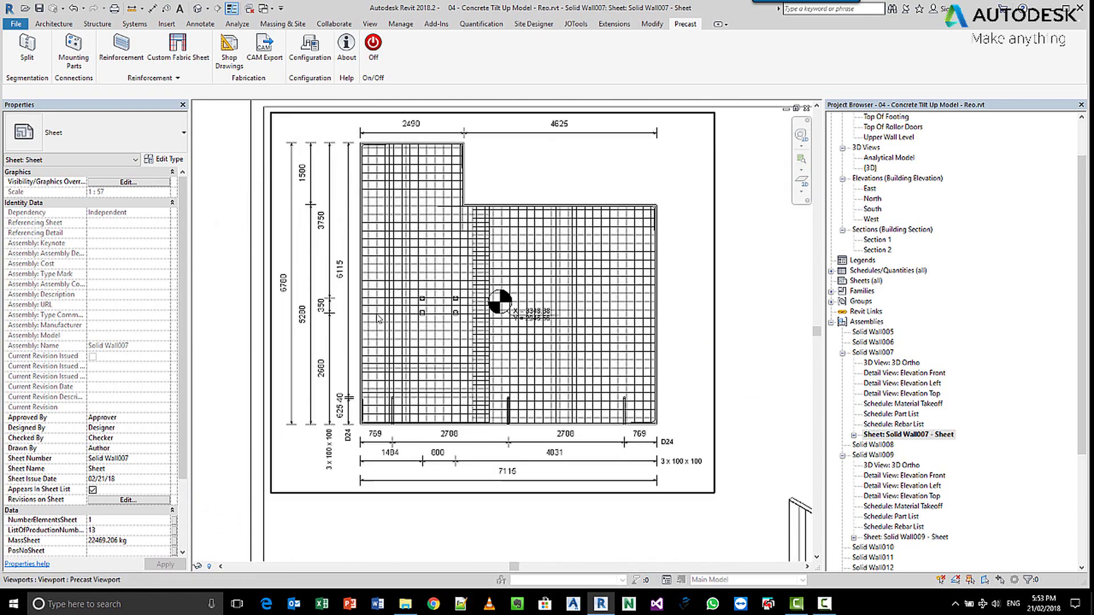
scroll(379, 319, up, 2)
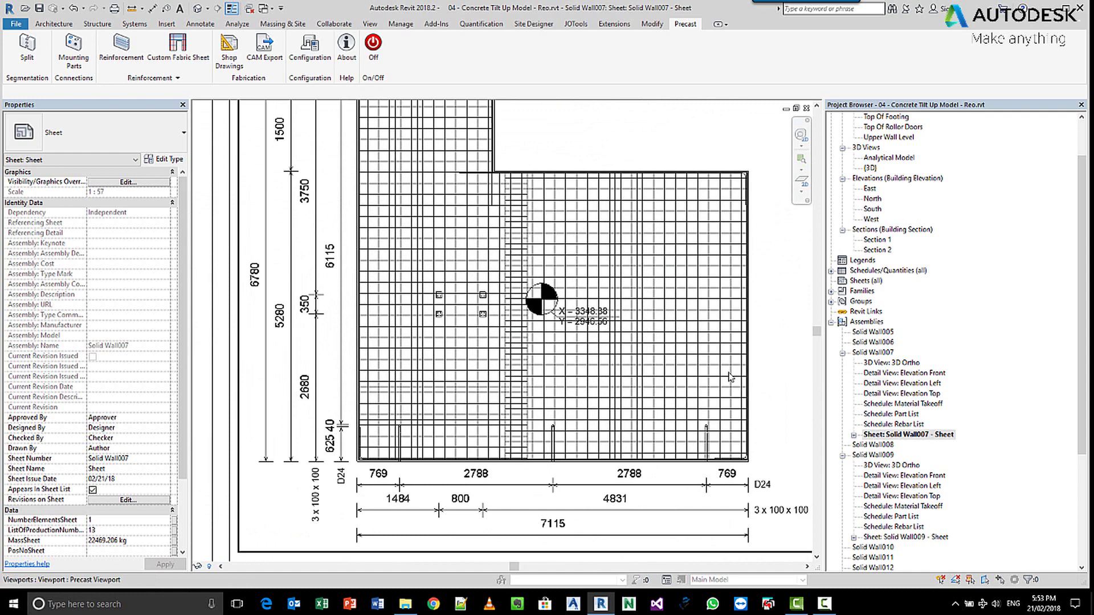
scroll(558, 397, down, 2)
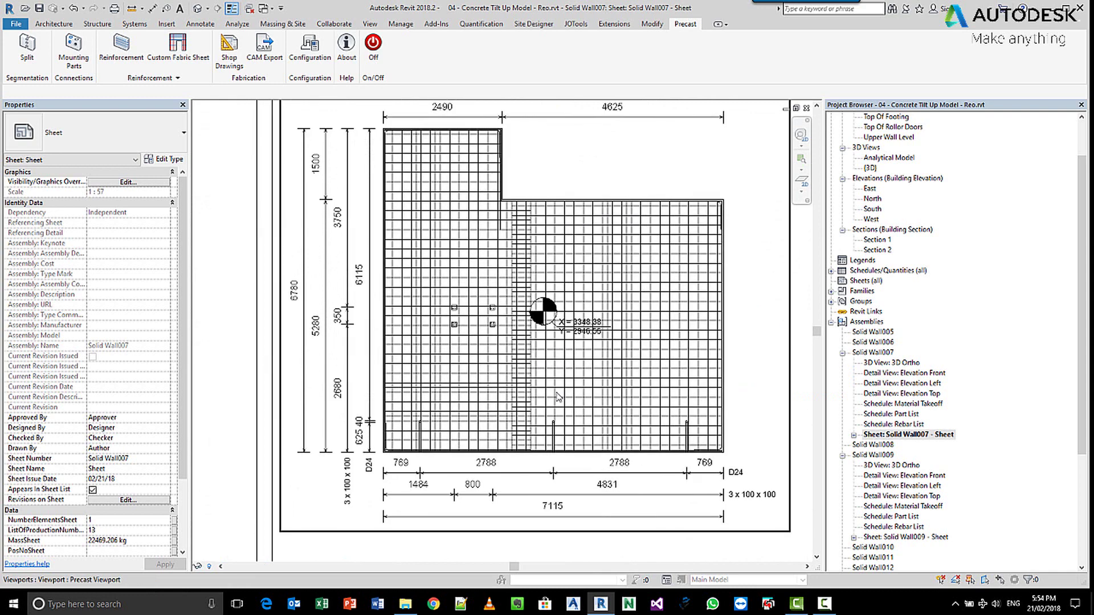
Pan over the title block and rebar schedule, recentre the elevation, and show Annotate with nothing selected
middle_drag(739, 374, 633, 310)
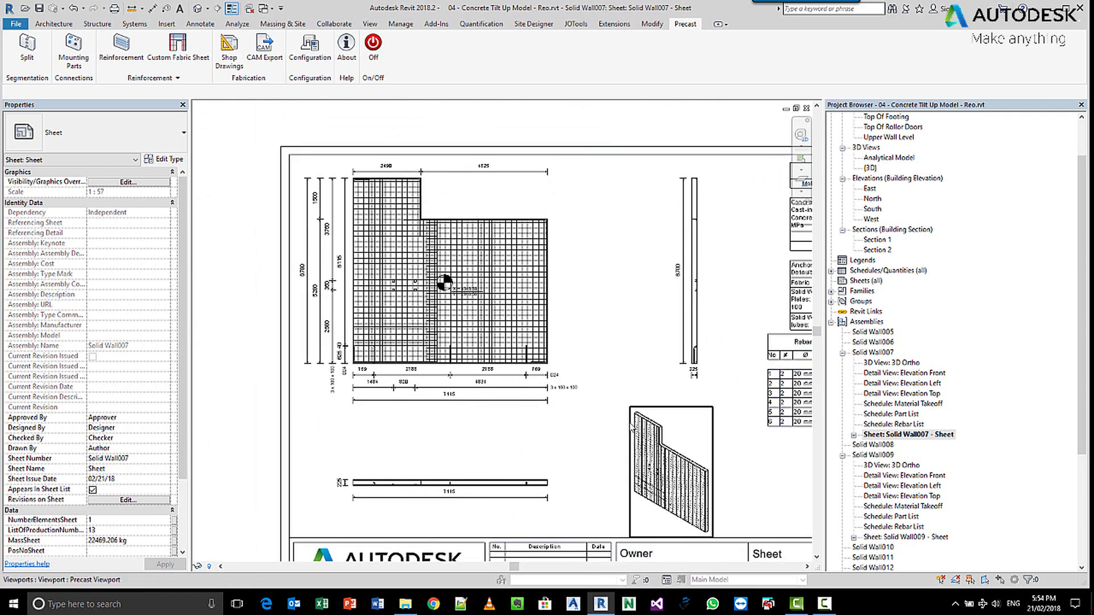
middle_drag(608, 419, 443, 382)
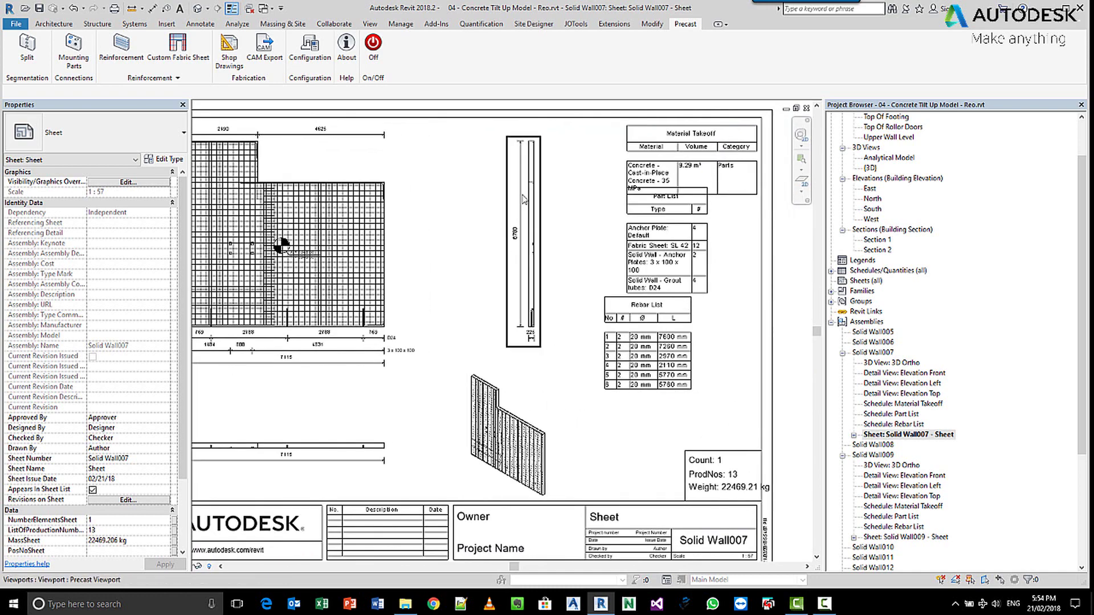
middle_drag(397, 315, 551, 338)
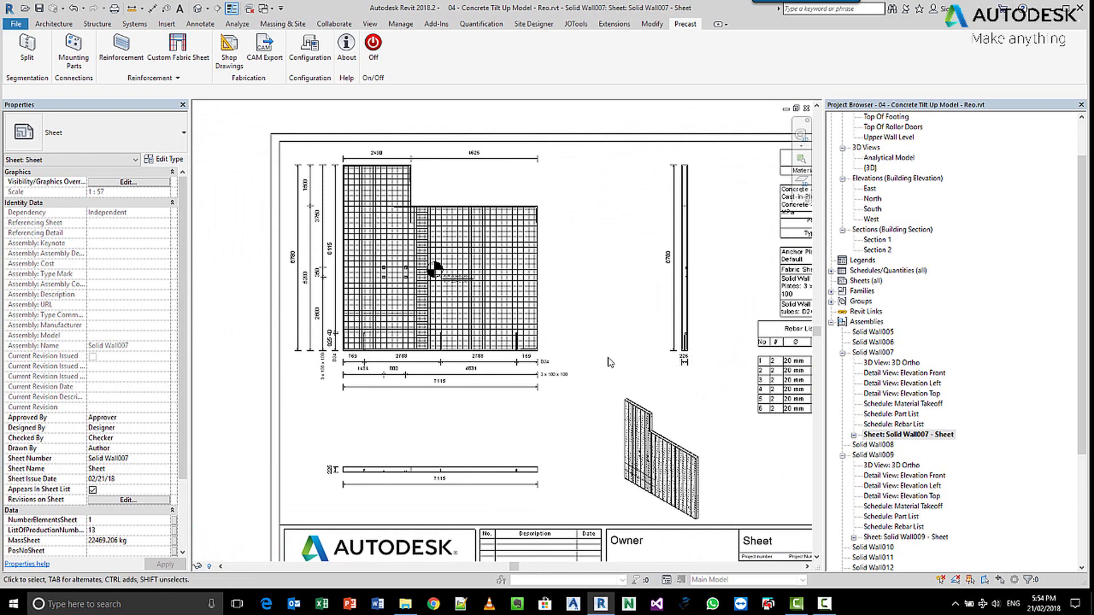
click(192, 26)
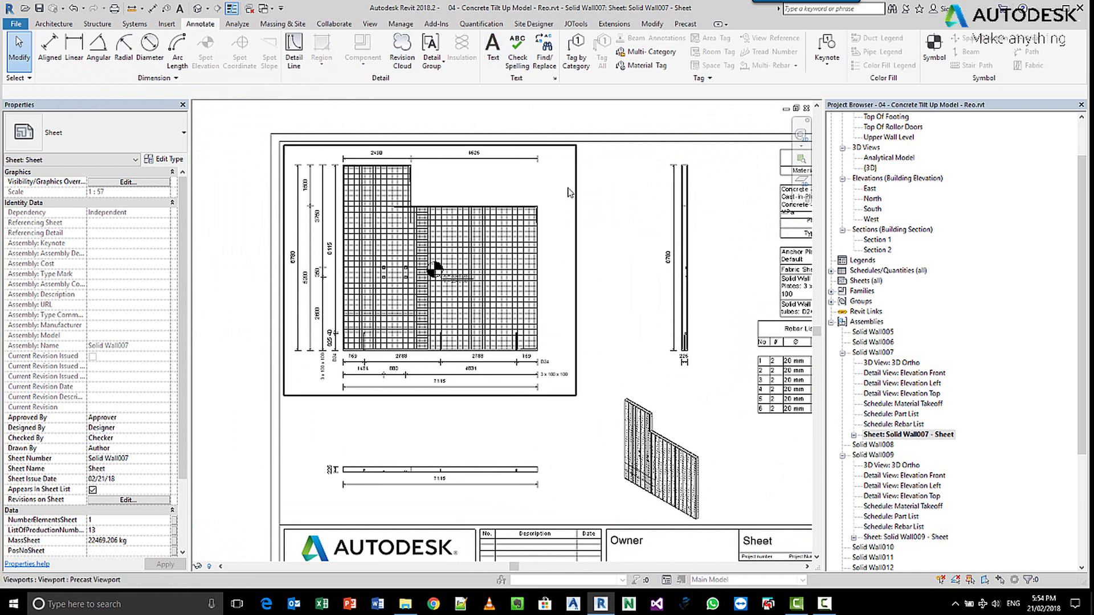
click(589, 205)
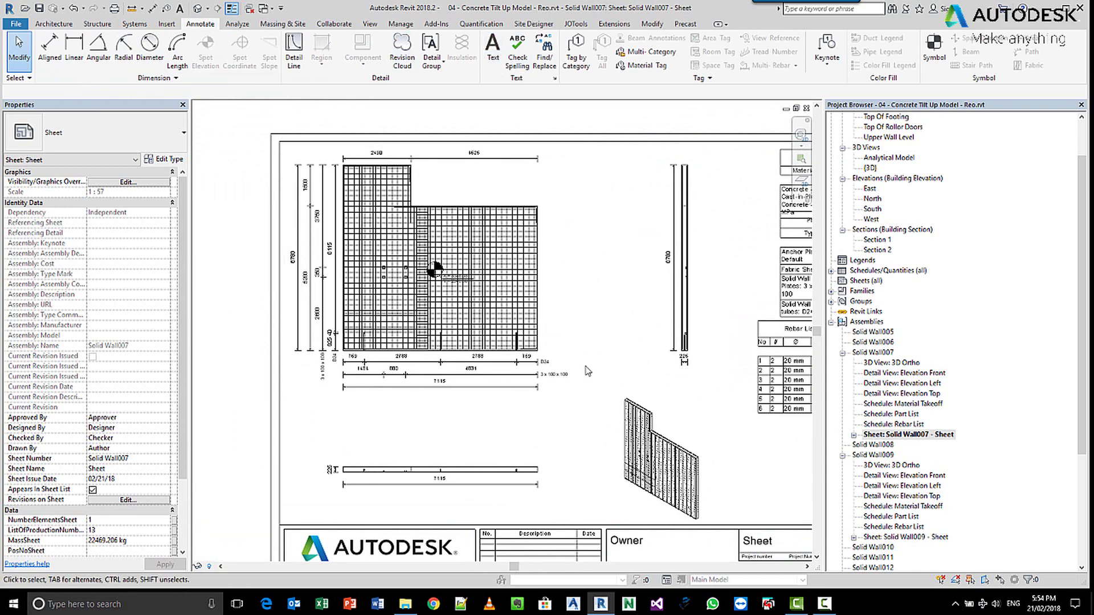